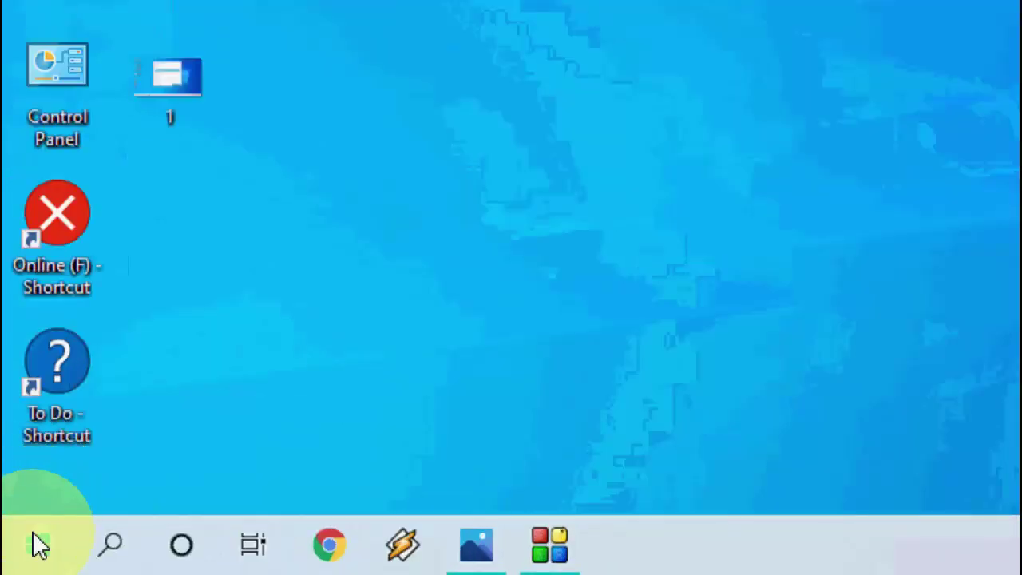
Open Settings' Privacy > Microphone page to check device and app microphone access.
{"action": "left_click", "coordinate": [19, 559]}
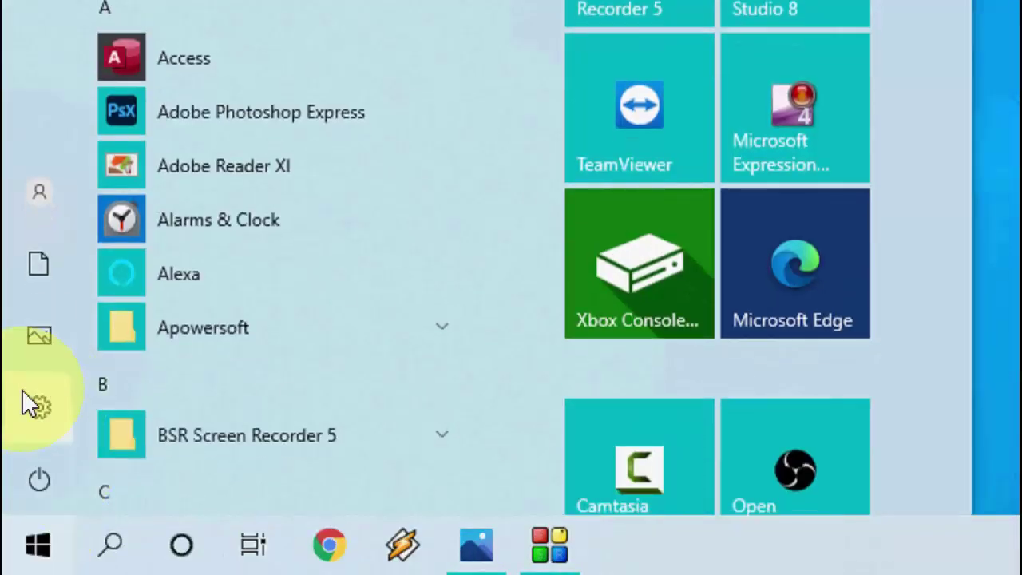
{"action": "left_click", "coordinate": [23, 396]}
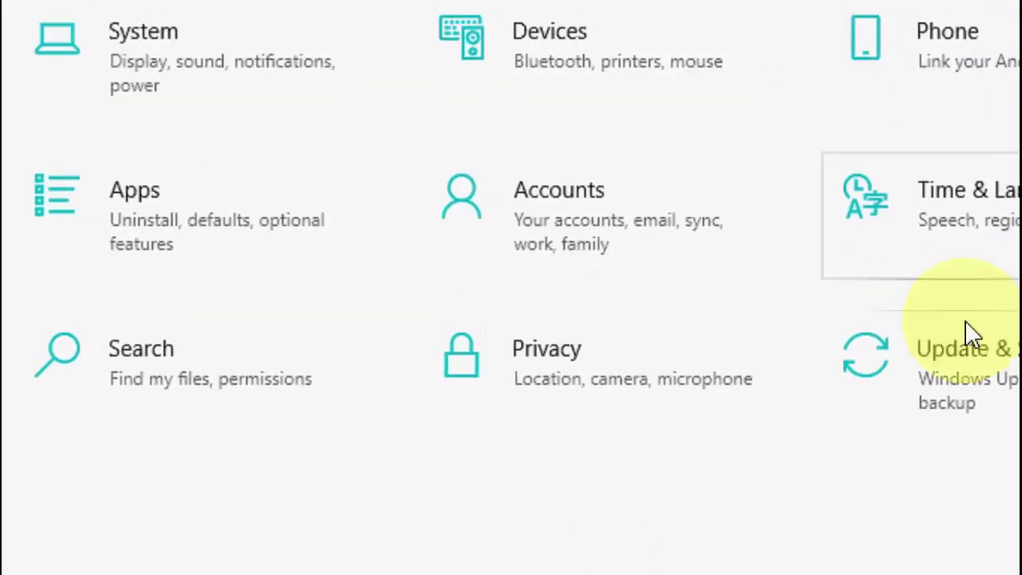
{"action": "left_click", "coordinate": [559, 392]}
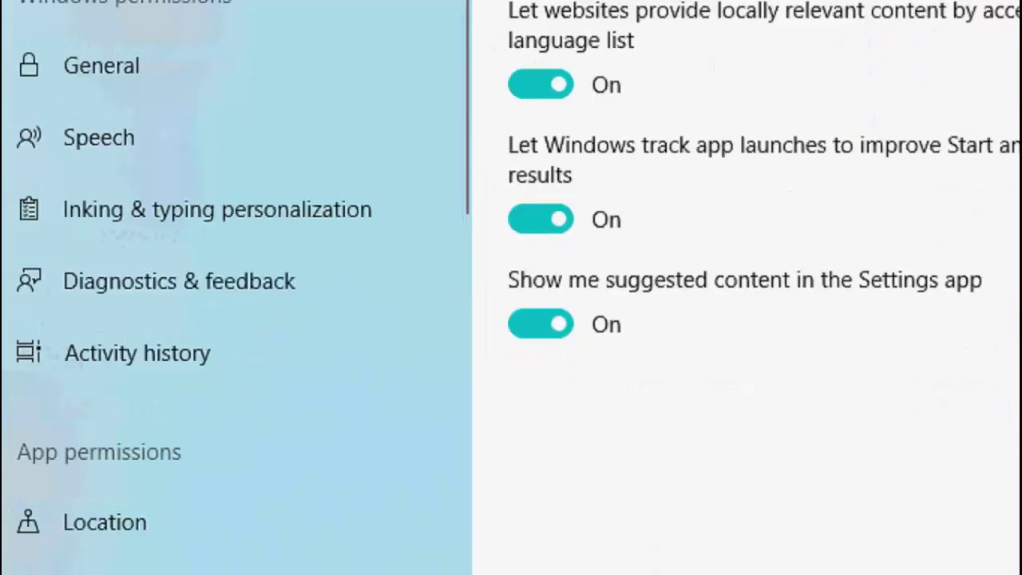
{"action": "left_click", "coordinate": [128, 495]}
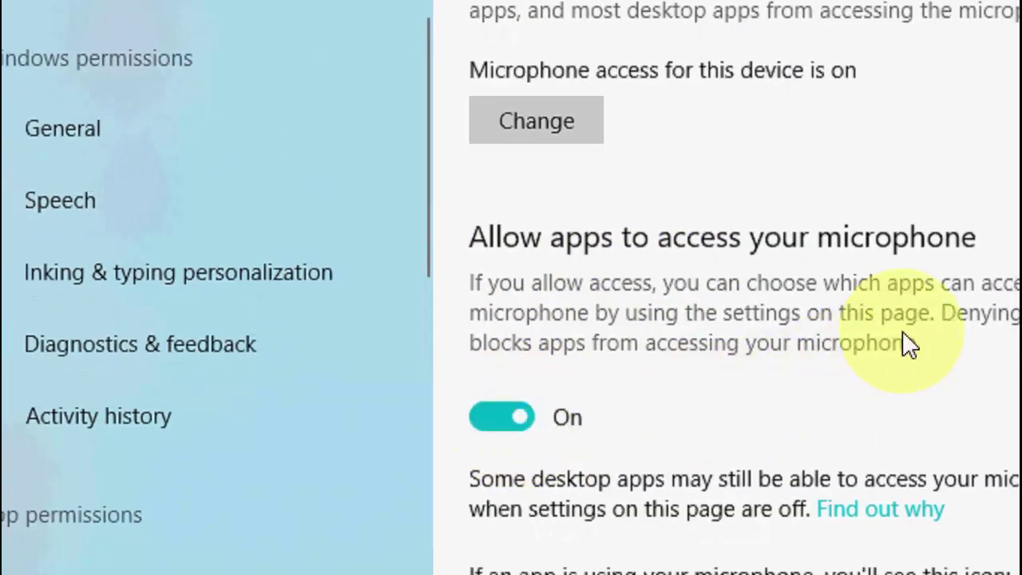
Review the apps allowed to use the microphone, then close Settings.
{"action": "scroll", "coordinate": [910, 345], "scroll_direction": "down", "scroll_amount": 5}
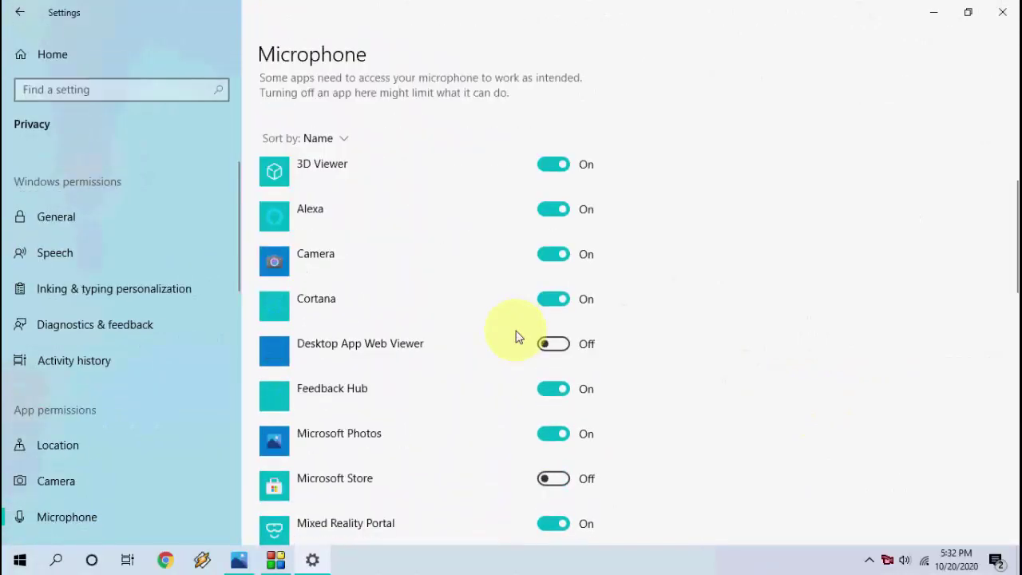
{"action": "scroll", "coordinate": [516, 337], "scroll_direction": "down", "scroll_amount": 1}
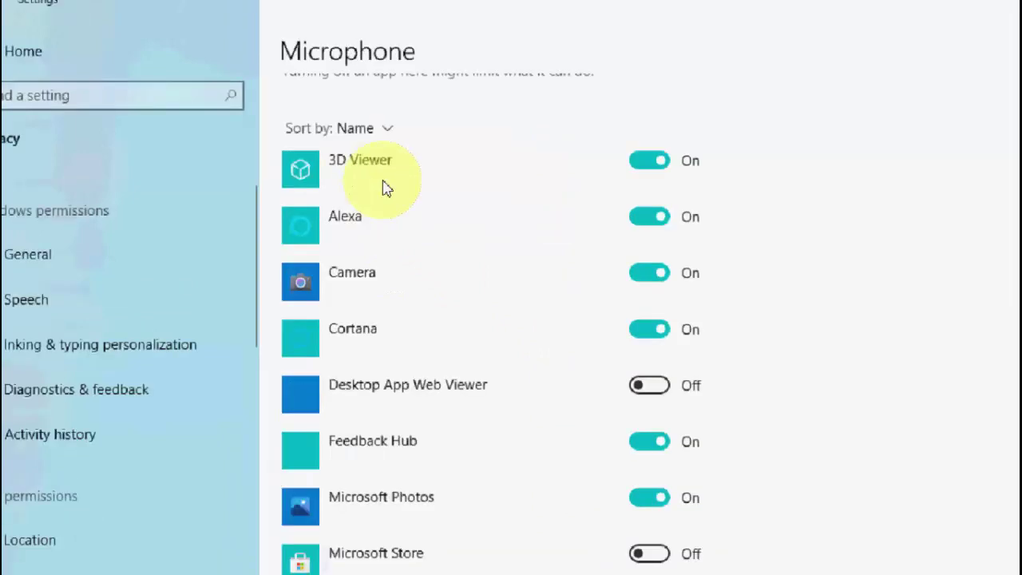
{"action": "scroll", "coordinate": [432, 320], "scroll_direction": "down", "scroll_amount": 10}
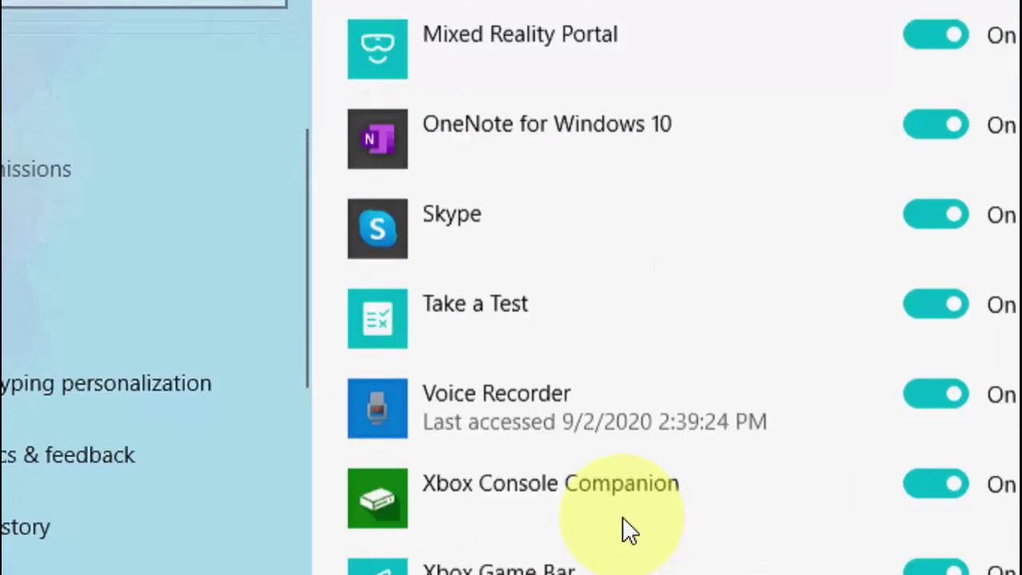
{"action": "scroll", "coordinate": [627, 531], "scroll_direction": "down", "scroll_amount": 3}
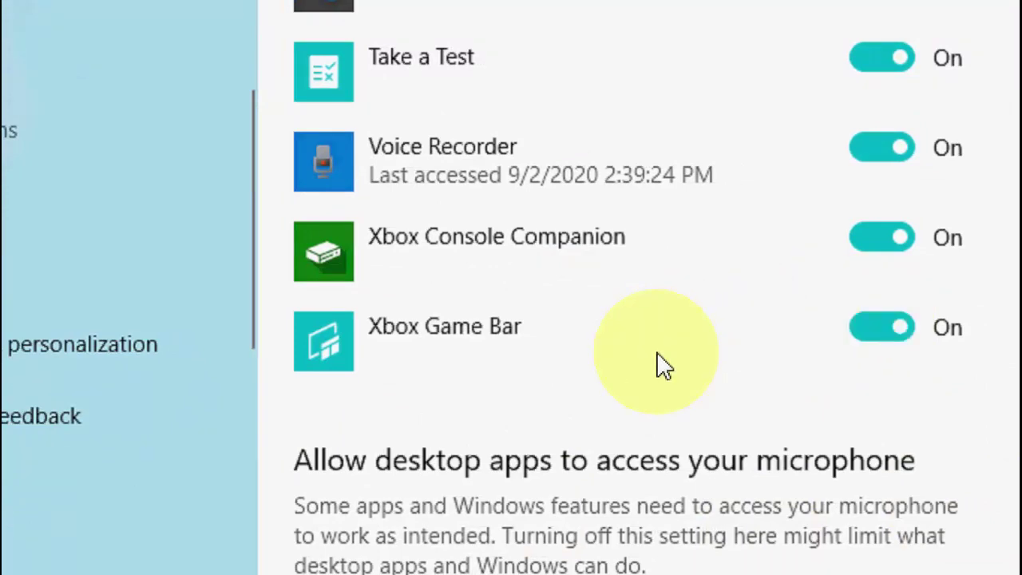
{"action": "scroll", "coordinate": [663, 368], "scroll_direction": "up", "scroll_amount": 4}
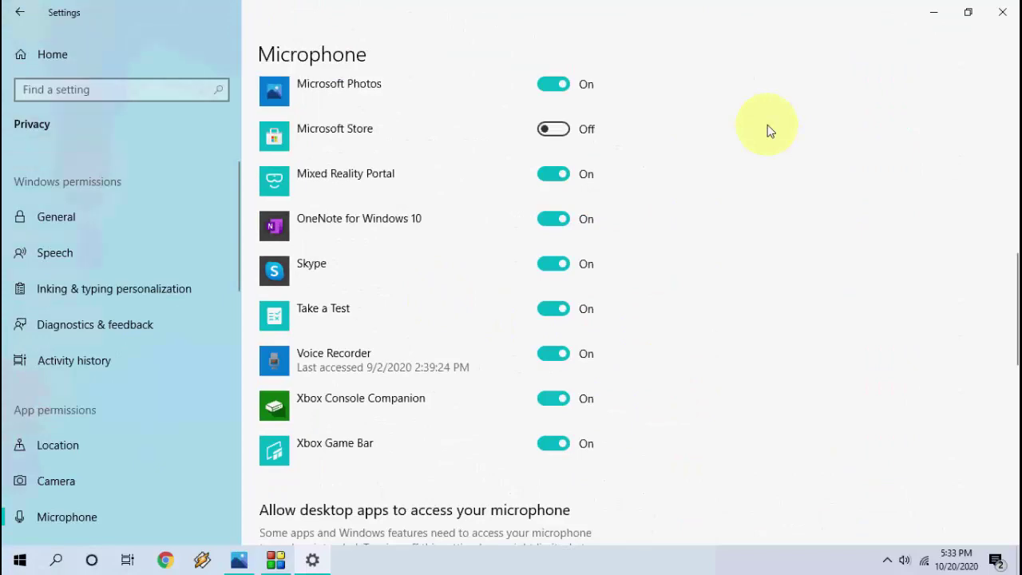
{"action": "left_click", "coordinate": [1002, 12]}
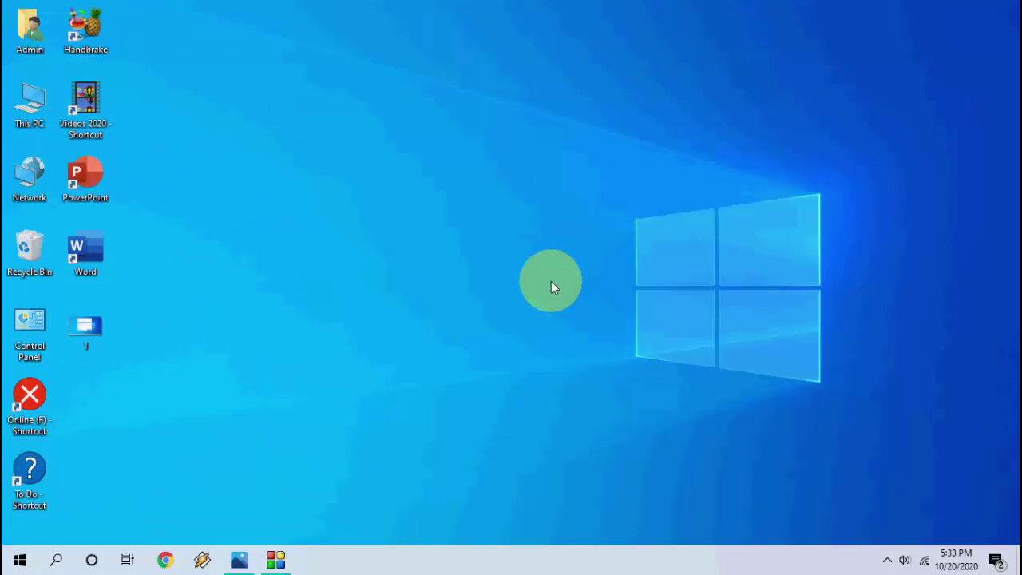
Set the plugged-in device to Headset (with microphone) and confirm the prompt.
{"action": "left_click", "coordinate": [238, 559]}
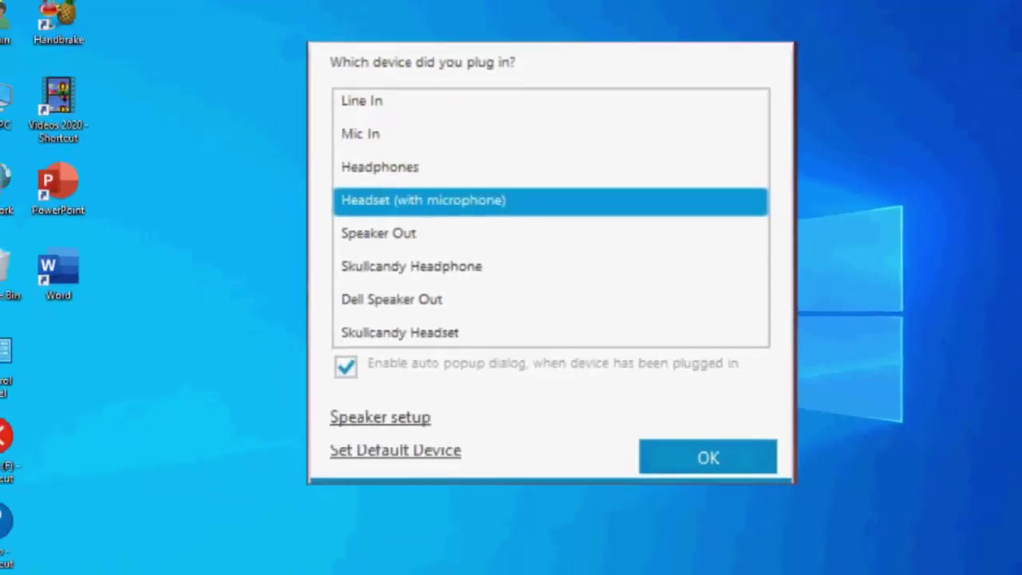
{"action": "left_click", "coordinate": [861, 42]}
Refresh the desktop, then bring up Sound settings and the Sound Control Panel.
{"action": "right_click", "coordinate": [480, 122]}
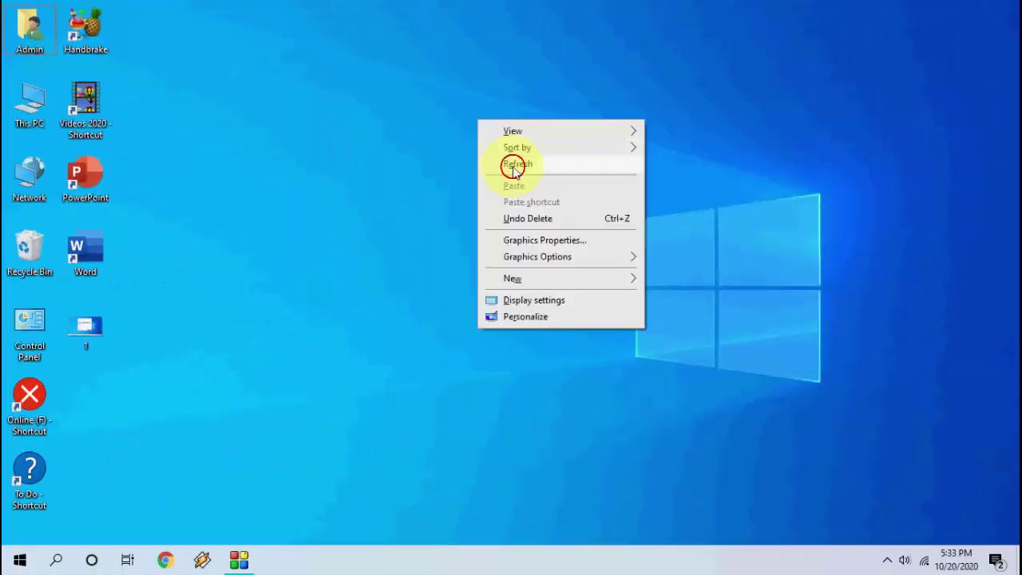
{"action": "left_click", "coordinate": [512, 165]}
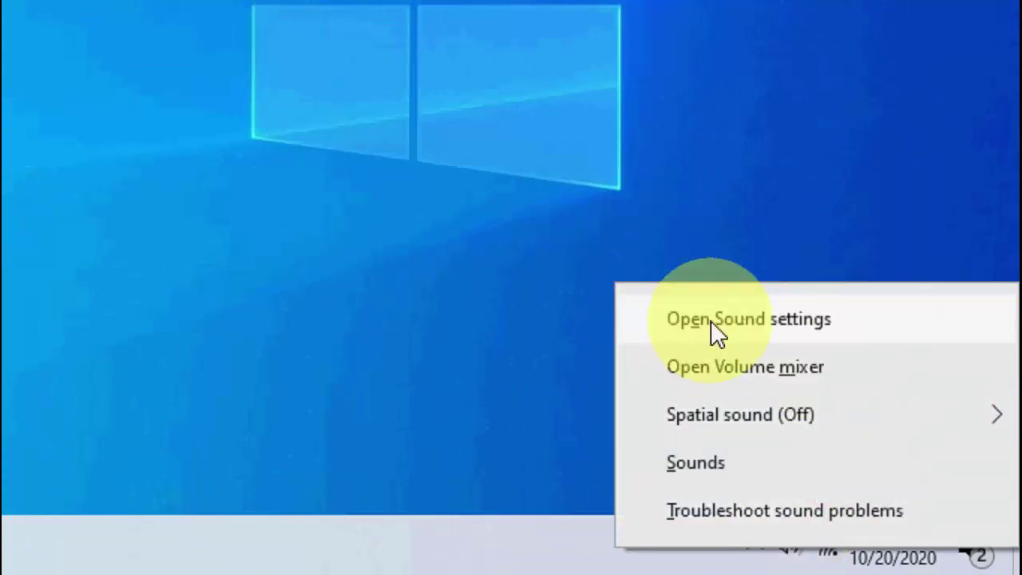
{"action": "left_click", "coordinate": [712, 321]}
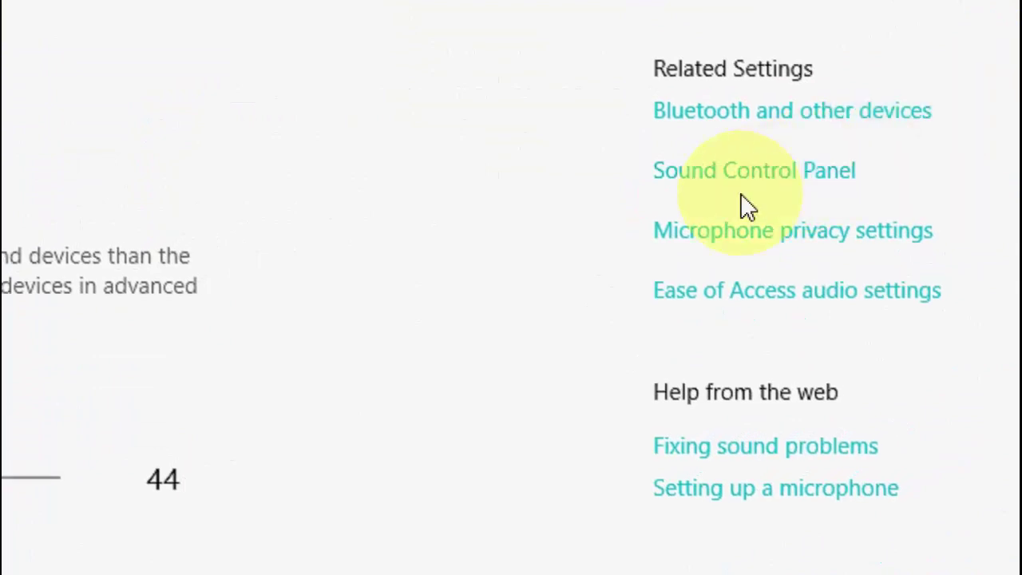
{"action": "left_click", "coordinate": [748, 187]}
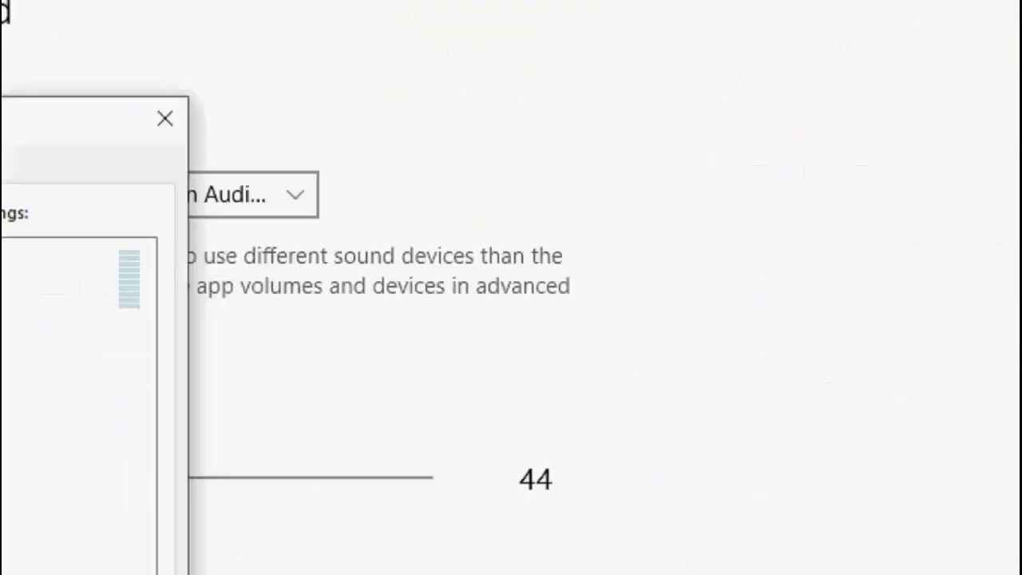
Open the default recording microphone's properties and keep it running on battery power.
{"action": "left_click", "coordinate": [189, 180]}
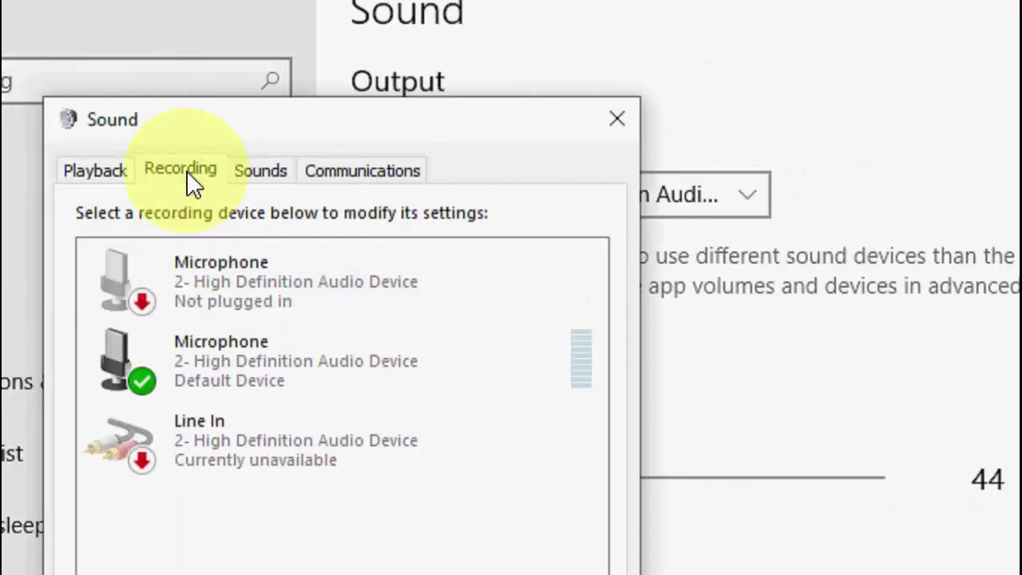
{"action": "right_click", "coordinate": [234, 367]}
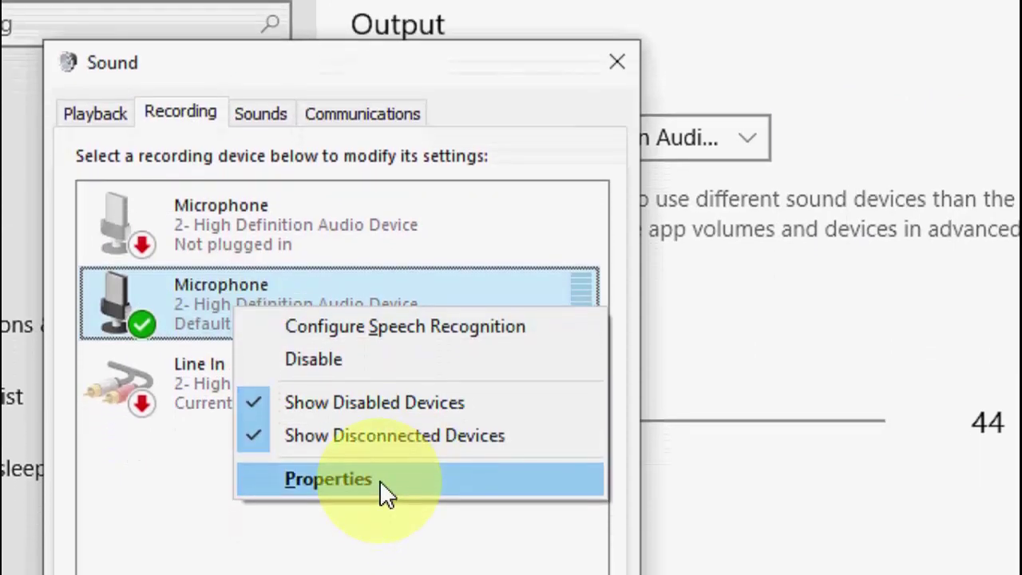
{"action": "left_click", "coordinate": [380, 480]}
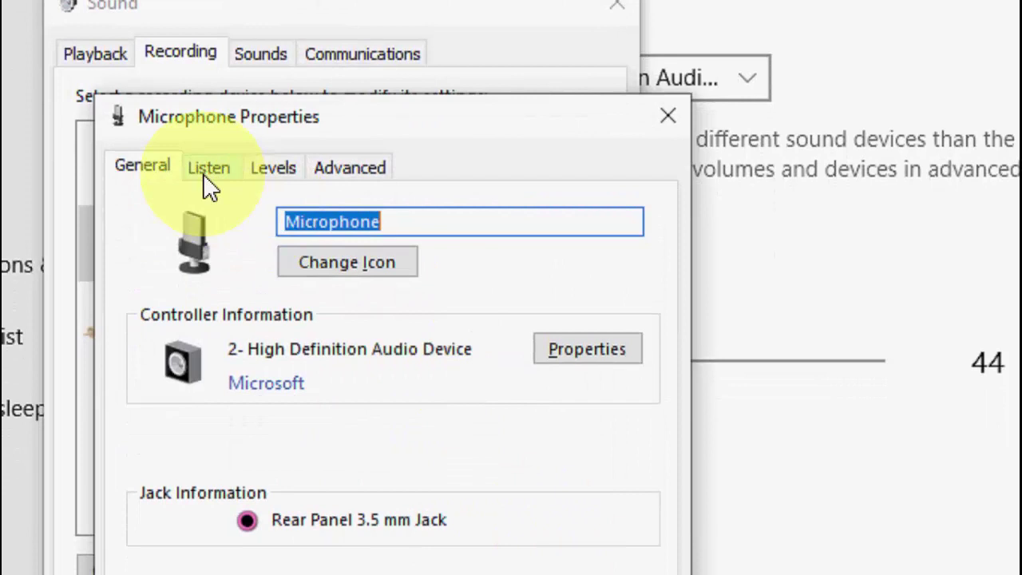
{"action": "left_click", "coordinate": [205, 176]}
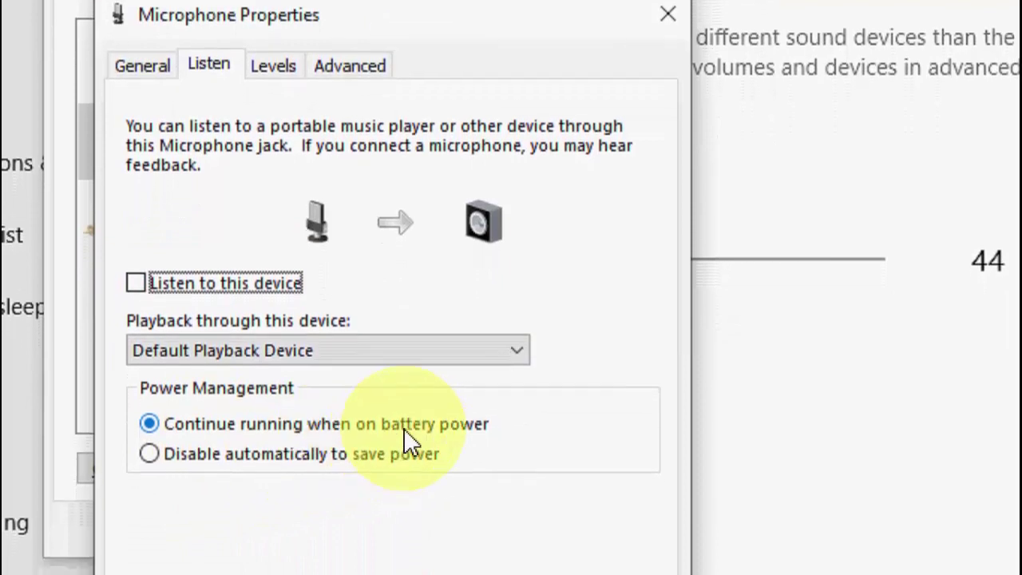
{"action": "left_click", "coordinate": [350, 422]}
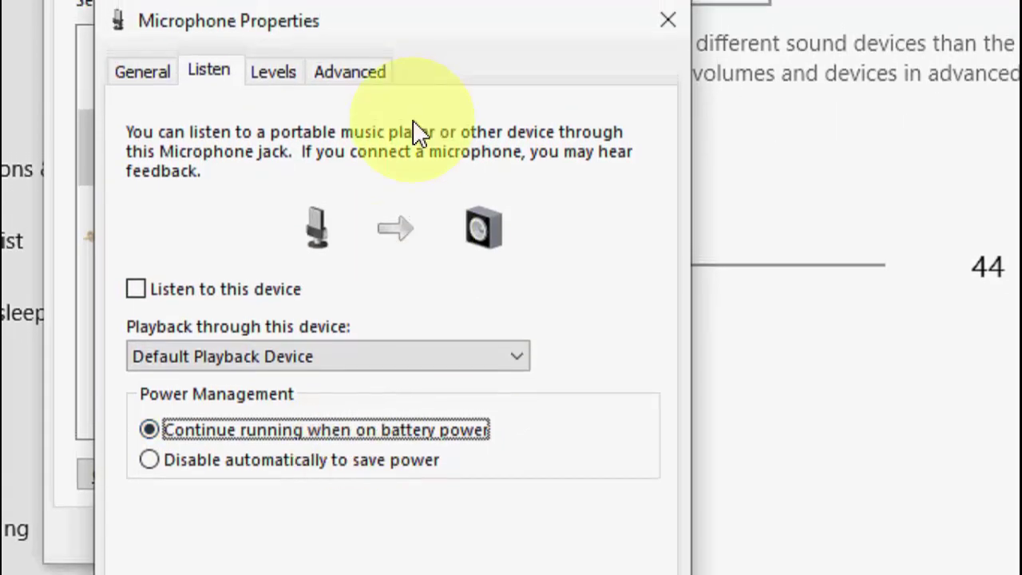
Keep level 100 and the 2 channel, 16 bit, 44100 Hz (CD Quality) format, then confirm.
{"action": "left_click", "coordinate": [274, 73]}
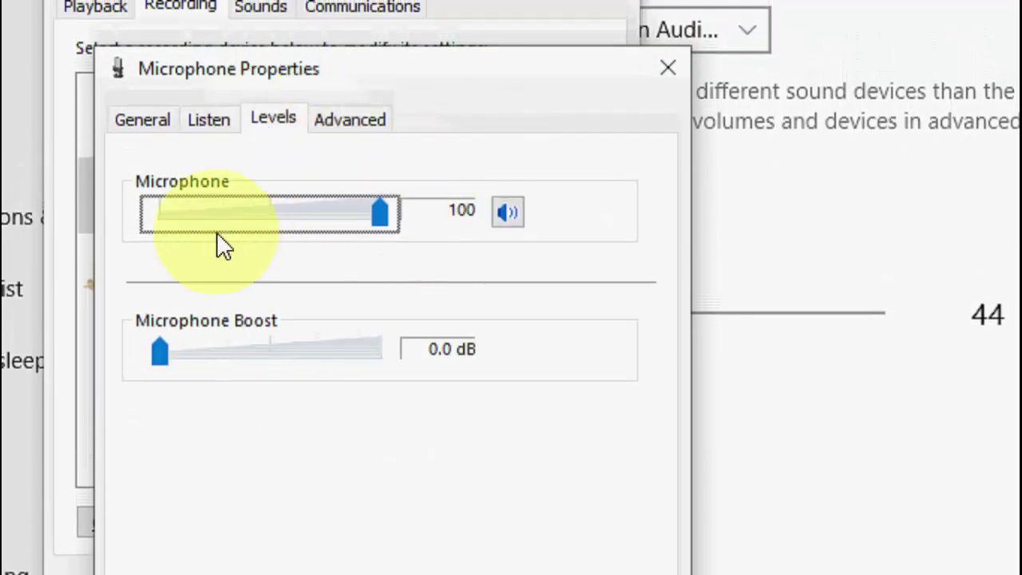
{"action": "left_click", "coordinate": [380, 217]}
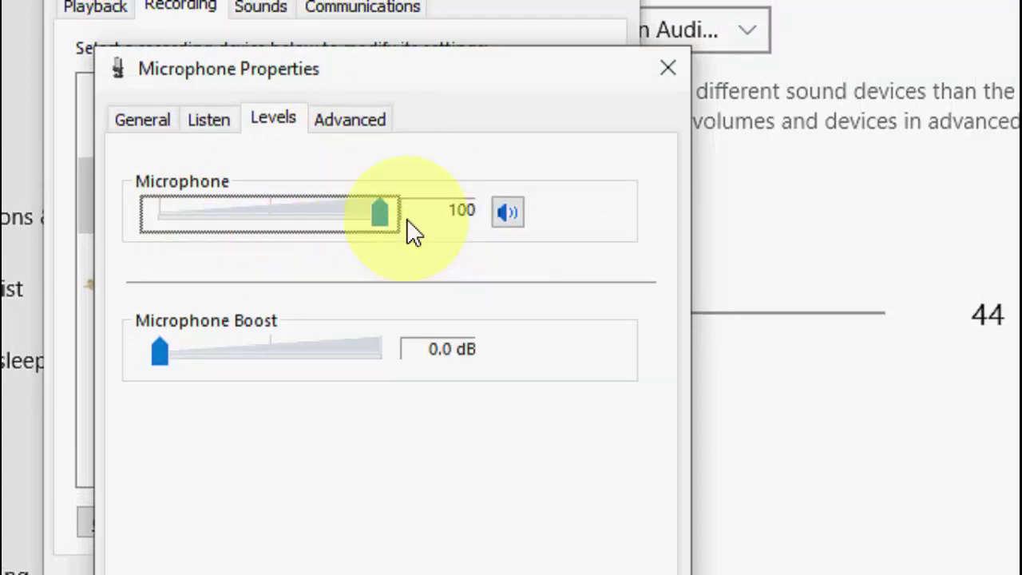
{"action": "left_click", "coordinate": [349, 120]}
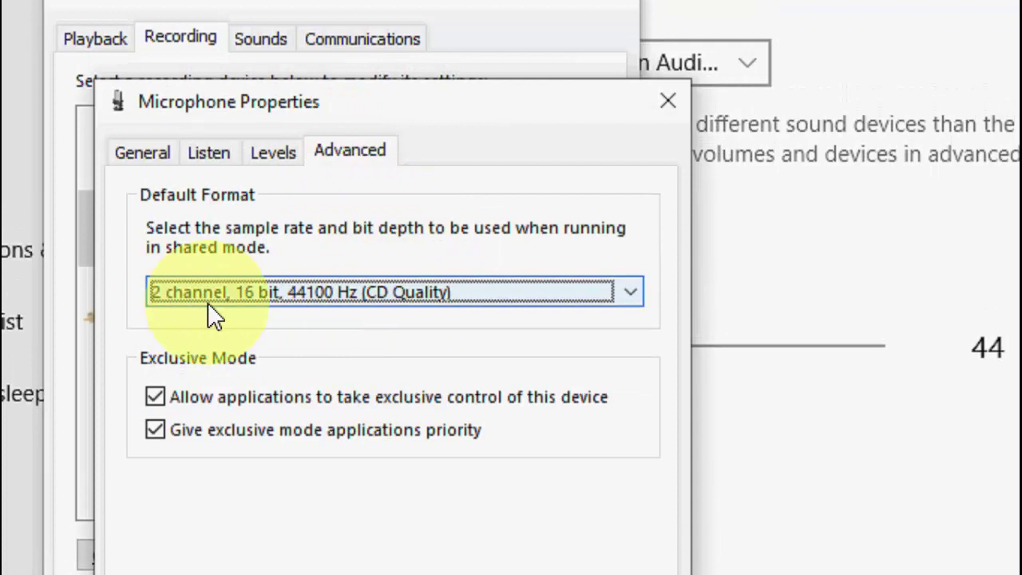
{"action": "left_click", "coordinate": [284, 293]}
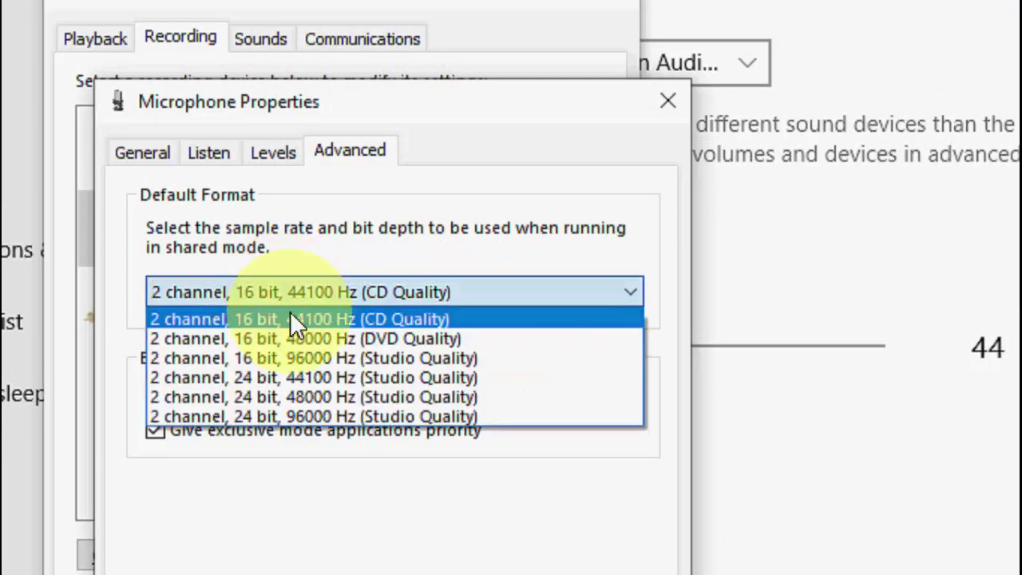
{"action": "left_click", "coordinate": [292, 316]}
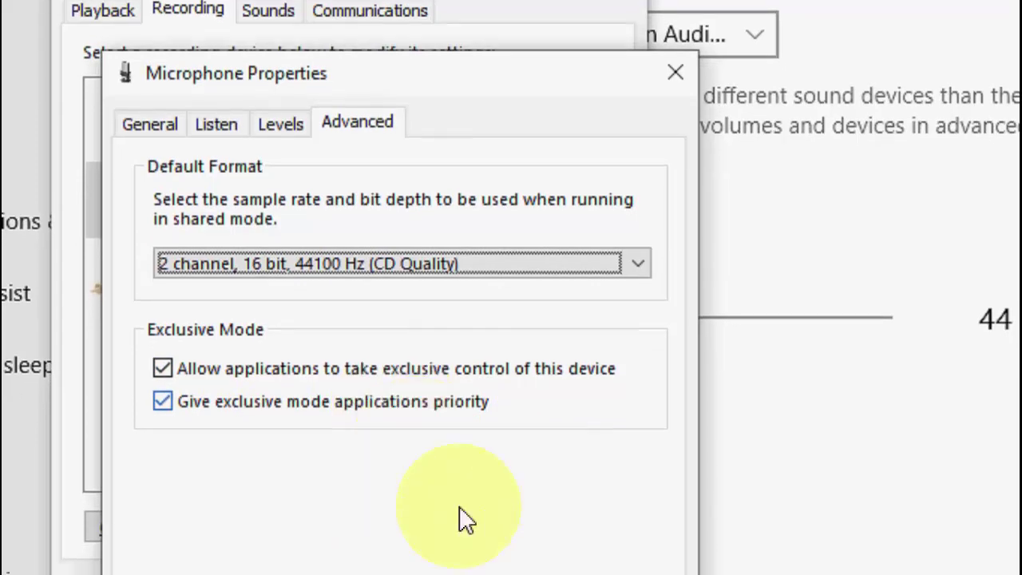
{"action": "left_click", "coordinate": [601, 553]}
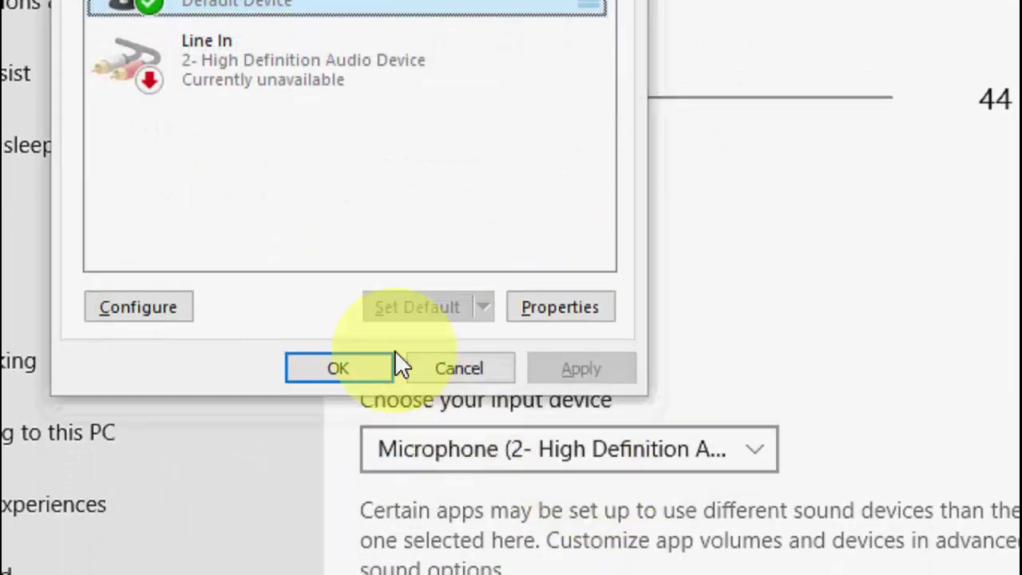
Close the Sound dialog, check the microphone test meter, and close Settings.
{"action": "left_click", "coordinate": [394, 359]}
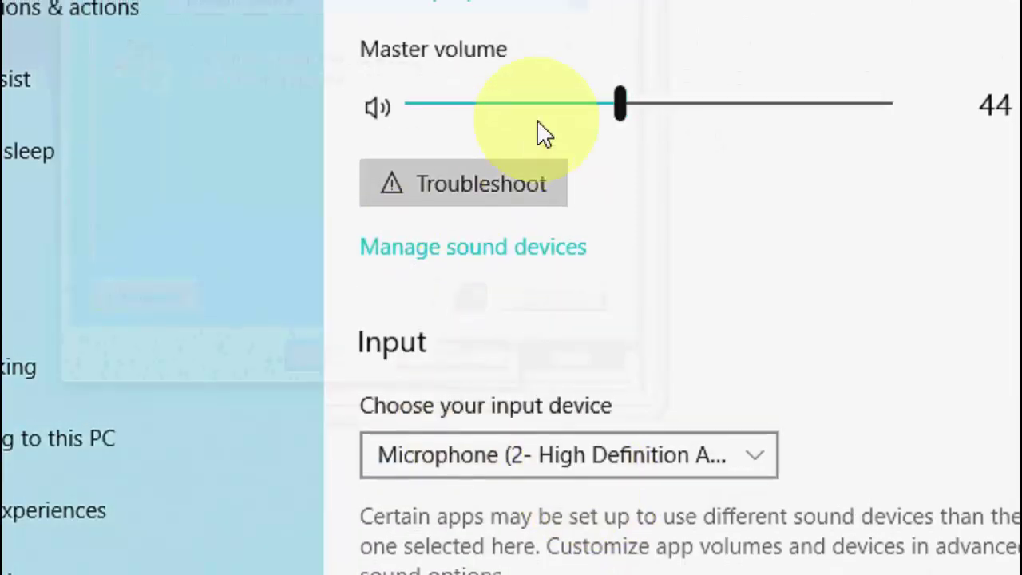
{"action": "scroll", "coordinate": [829, 231], "scroll_direction": "down", "scroll_amount": 5}
{"action": "scroll", "coordinate": [831, 236], "scroll_direction": "down", "scroll_amount": 2}
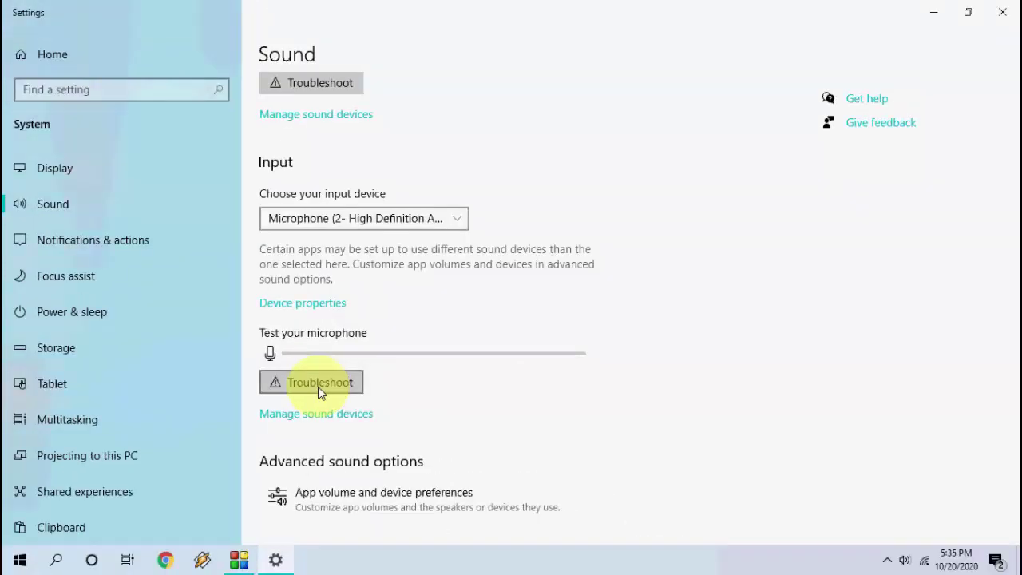
{"action": "left_click", "coordinate": [1003, 12]}
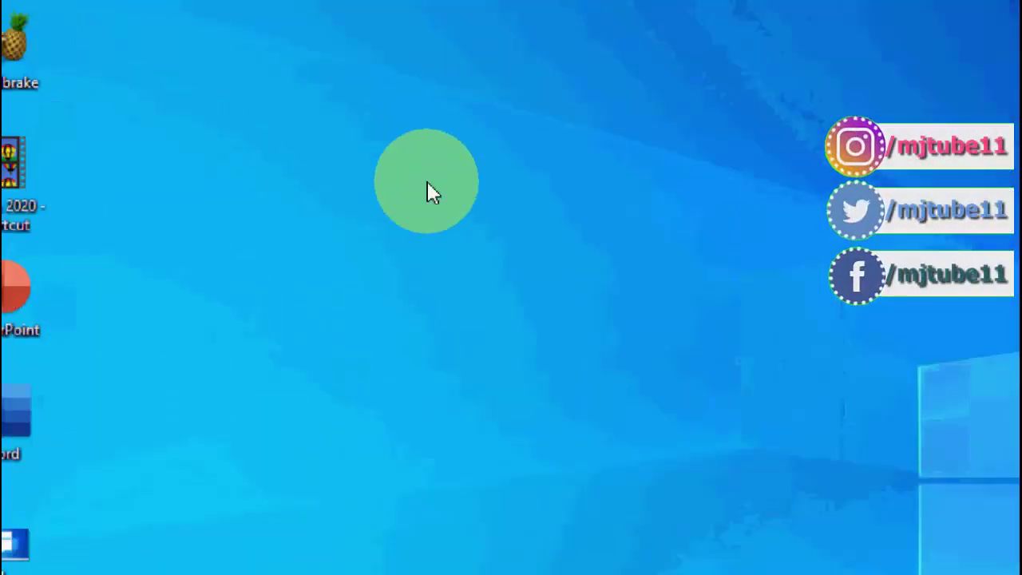
Open Device Manager in Computer Management and expand Audio inputs and outputs.
{"action": "right_click", "coordinate": [44, 209]}
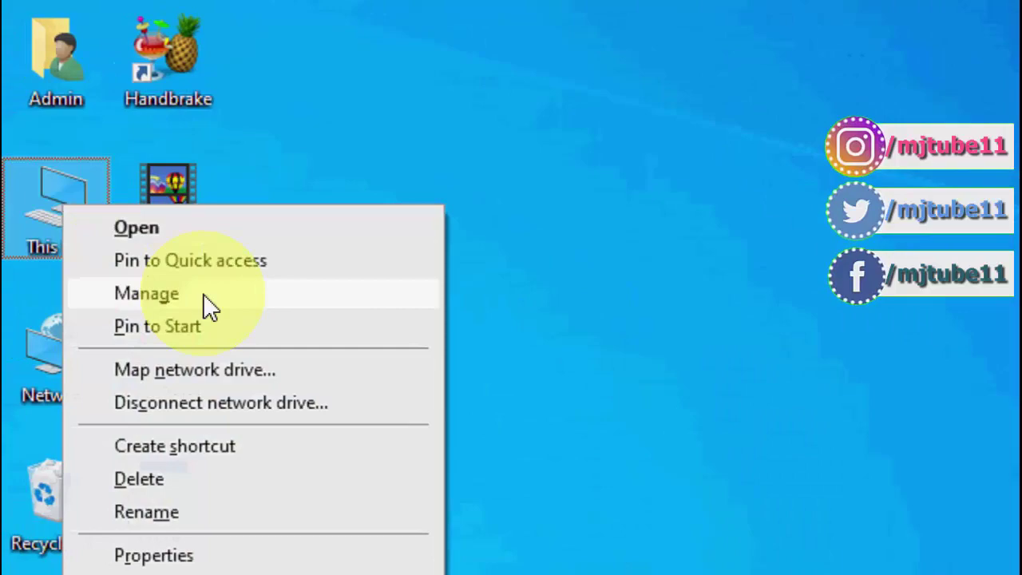
{"action": "left_click", "coordinate": [205, 297]}
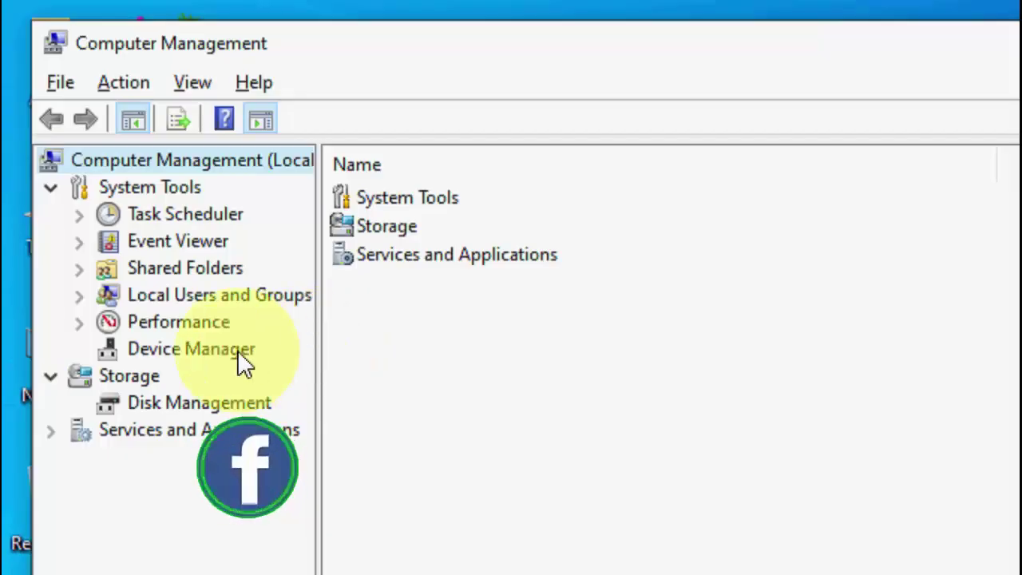
{"action": "left_click", "coordinate": [238, 349]}
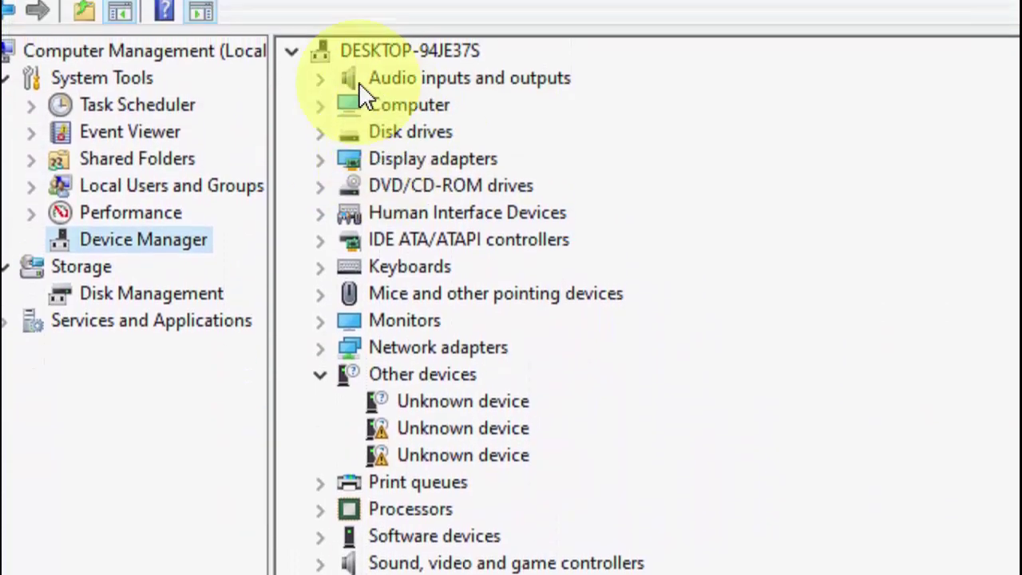
{"action": "left_click", "coordinate": [320, 117]}
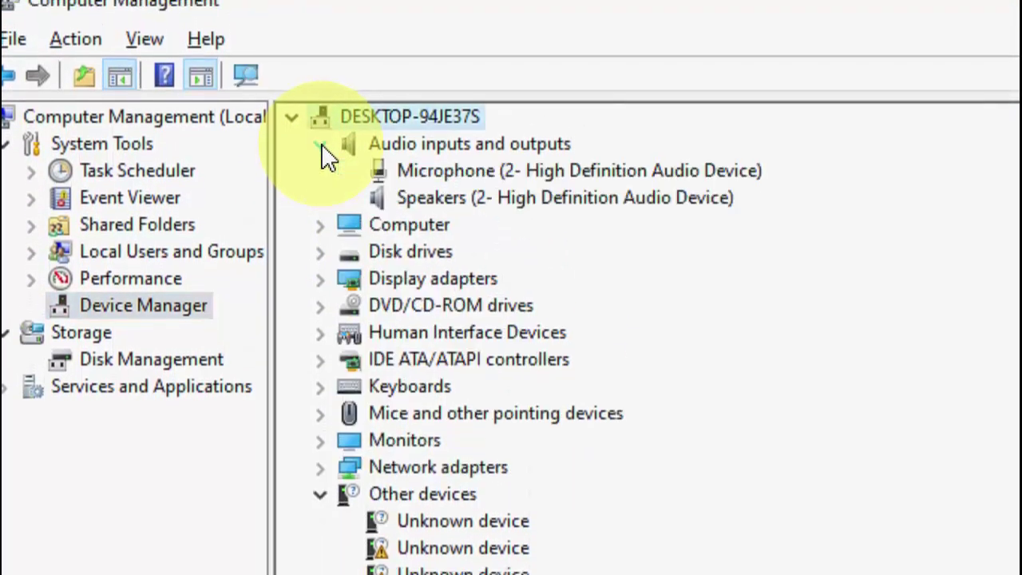
Install the Audio Endpoint driver for Microphone (2- High Definition Audio Device).
{"action": "right_click", "coordinate": [499, 176]}
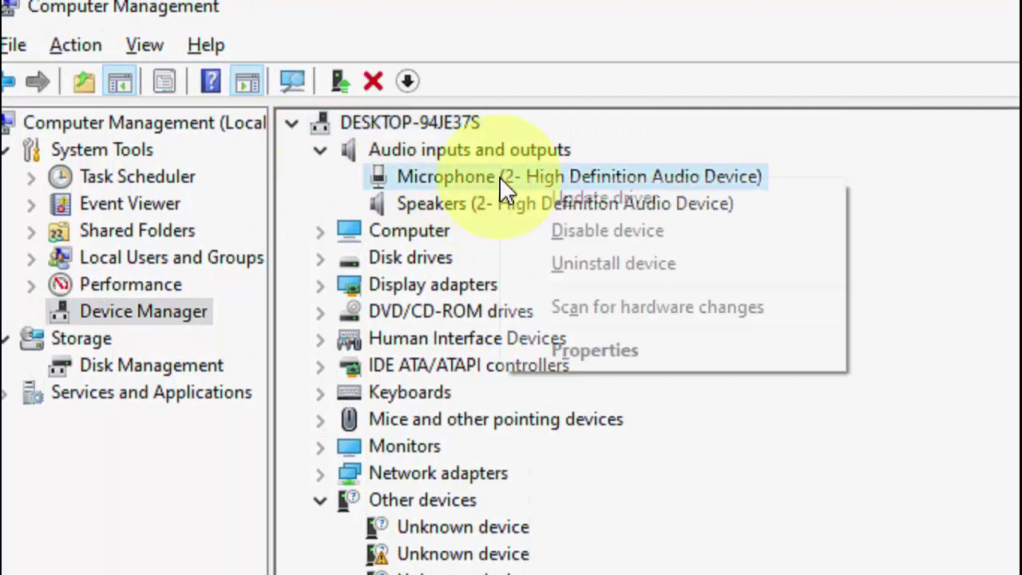
{"action": "left_click", "coordinate": [586, 199]}
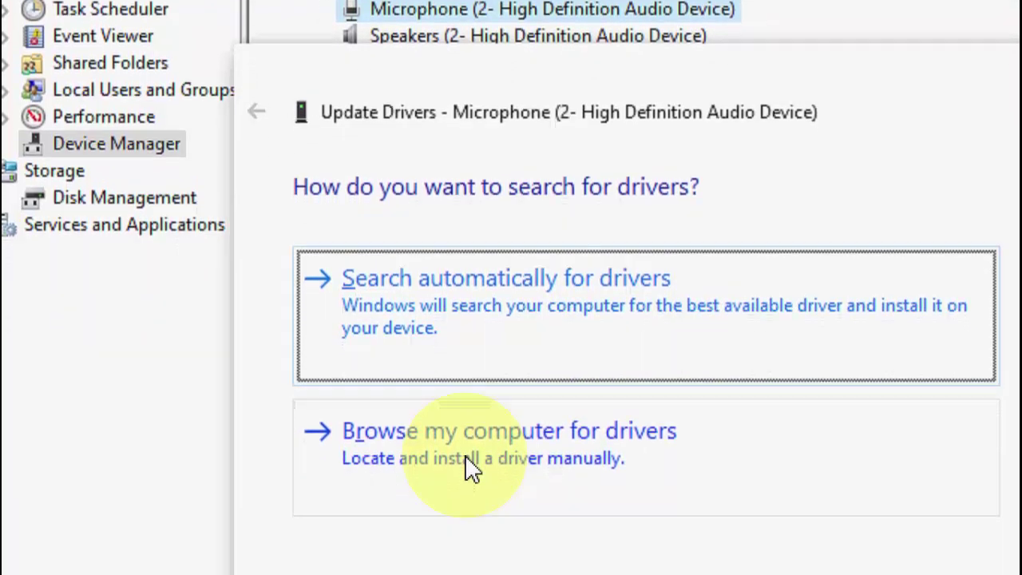
{"action": "left_click", "coordinate": [500, 465]}
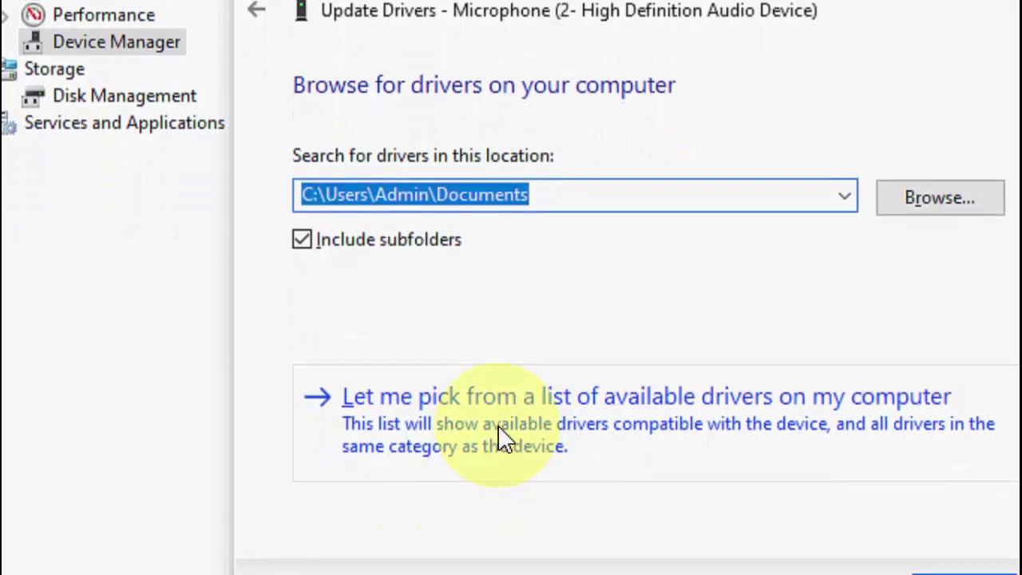
{"action": "left_click", "coordinate": [502, 438]}
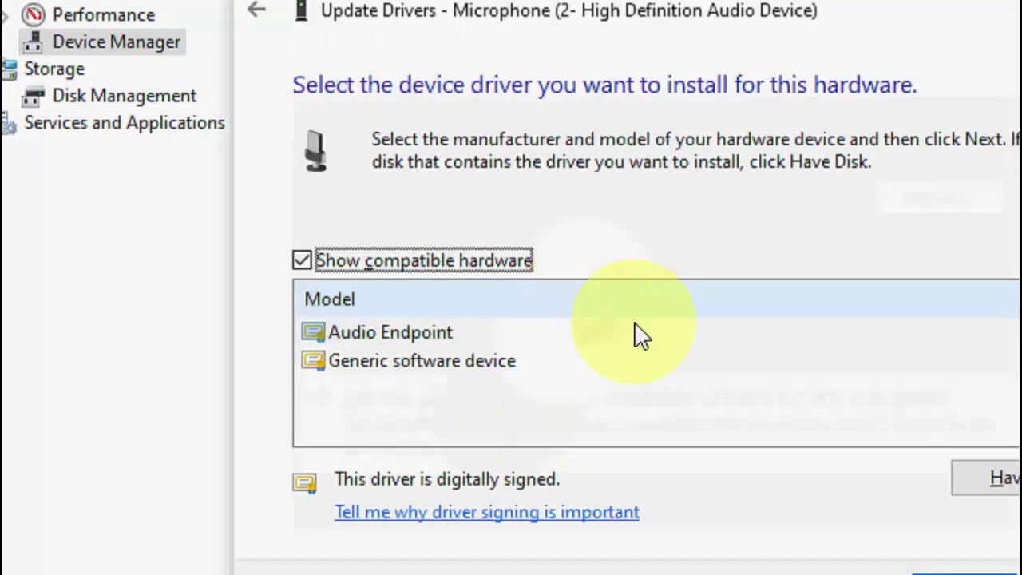
{"action": "left_click", "coordinate": [411, 334]}
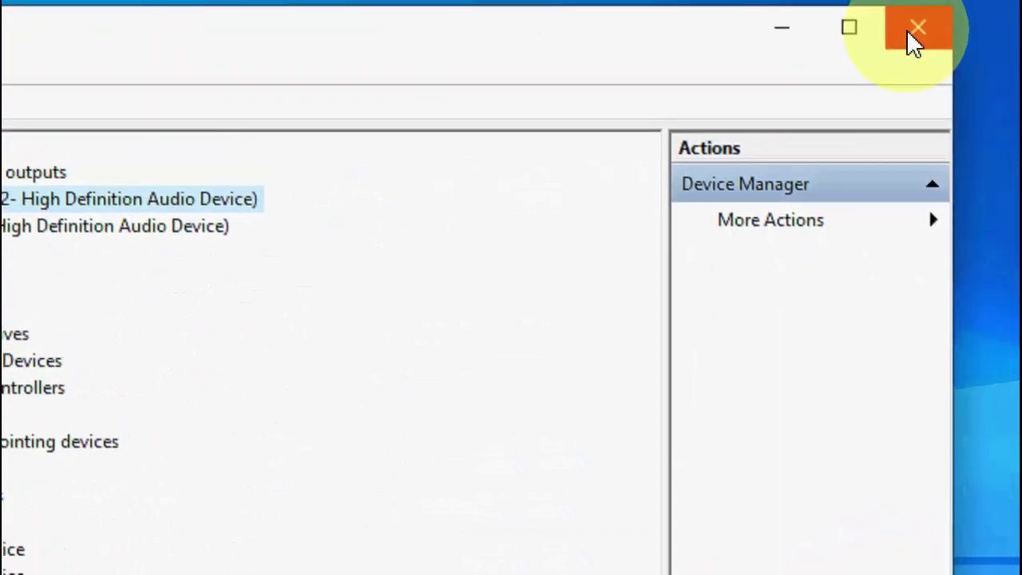
{"action": "left_click", "coordinate": [914, 40]}
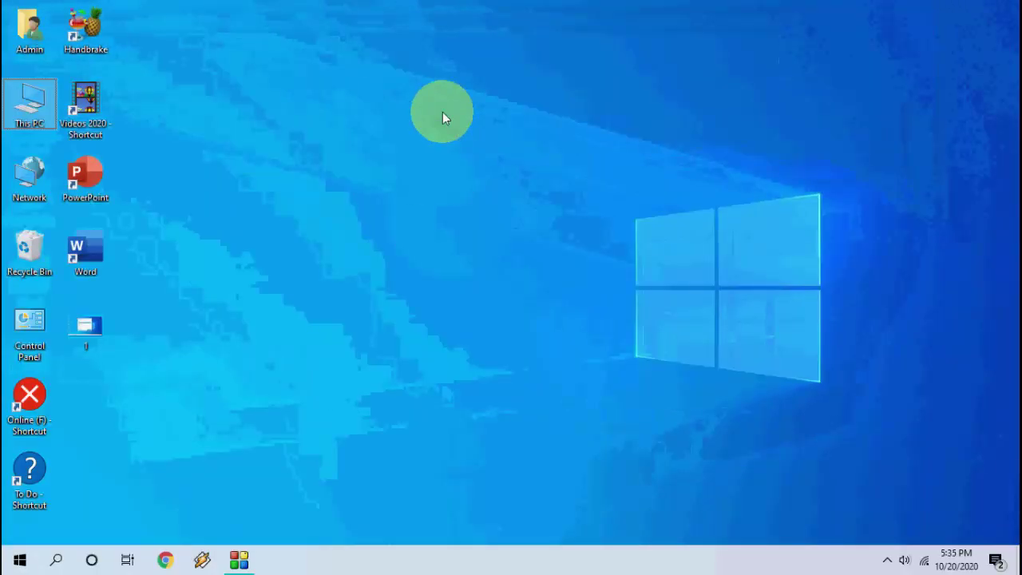